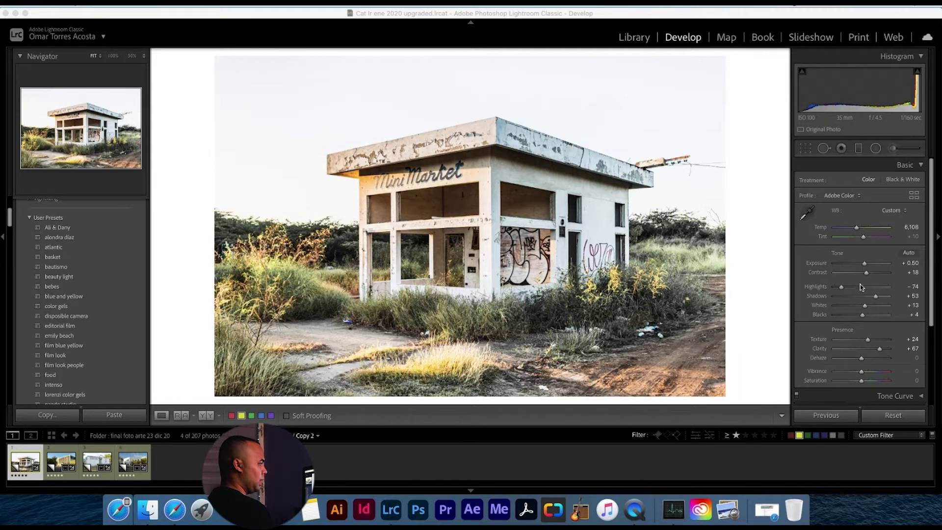
Step: Collapse the Basic panel so every right-hand Develop panel is closed around the Mini Market photo
left_click(911, 165)
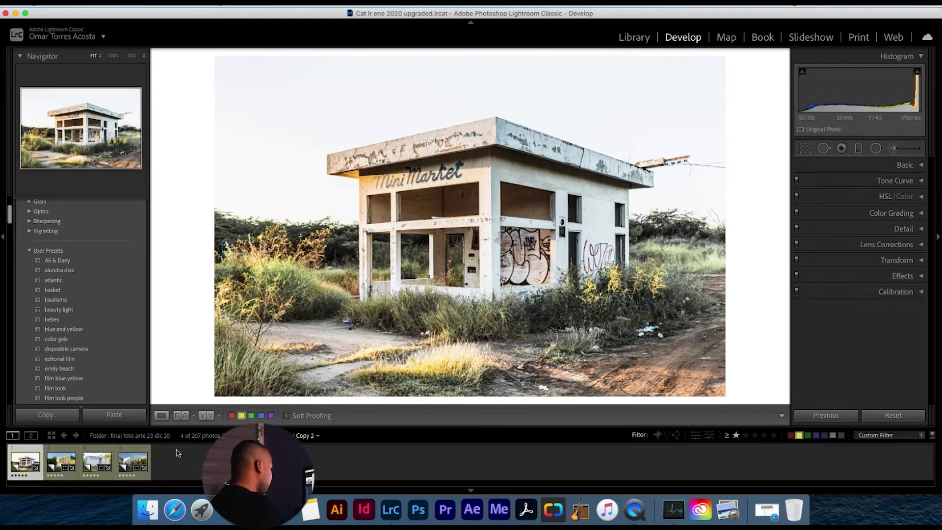
scroll(97, 244, "up", 5)
scroll(96, 242, "up", 1)
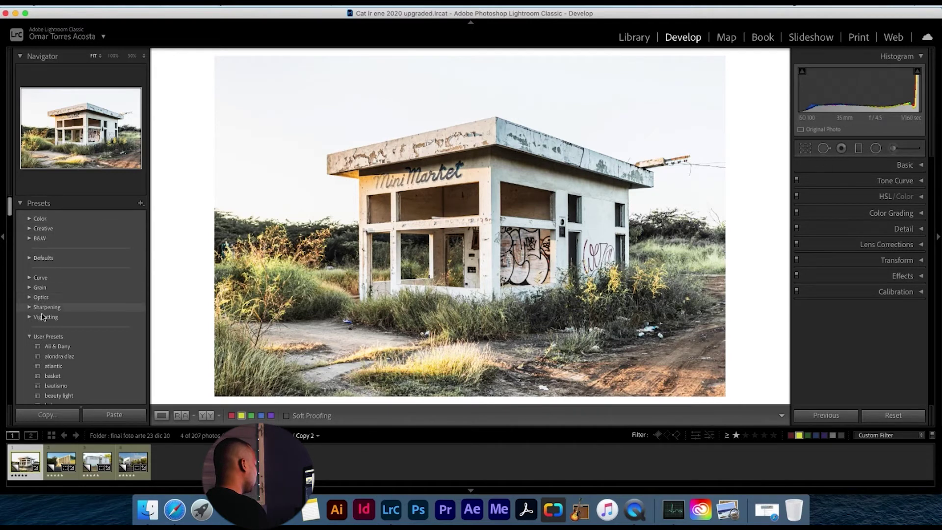
left_click(30, 219)
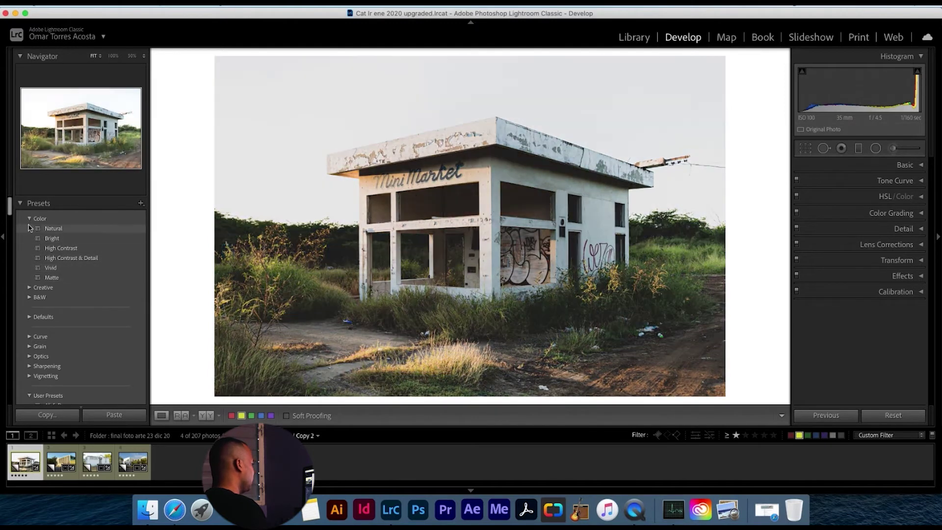
left_click(30, 218)
left_click(28, 228)
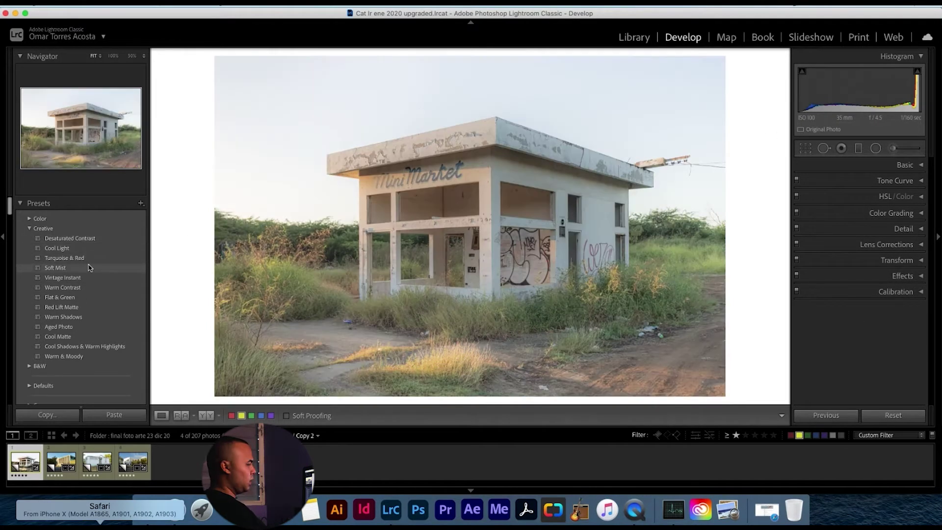
left_click(31, 231)
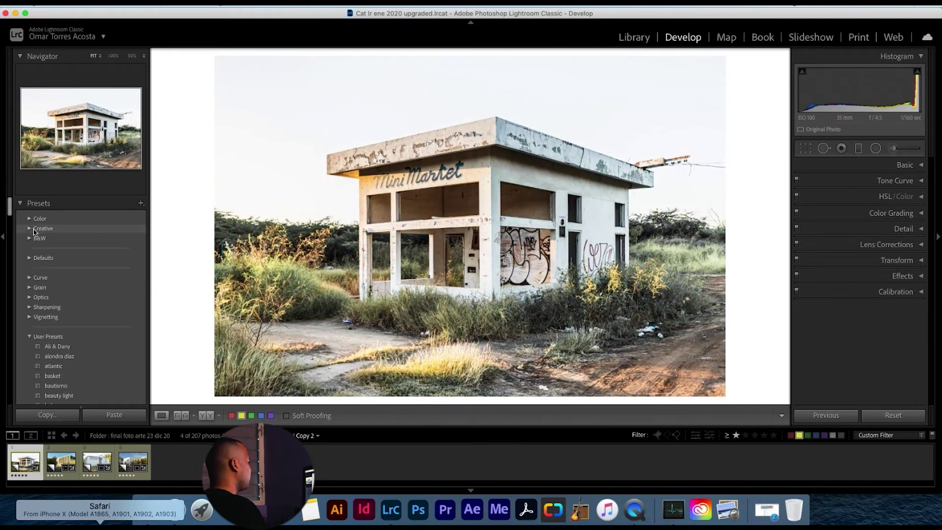
left_click(34, 239)
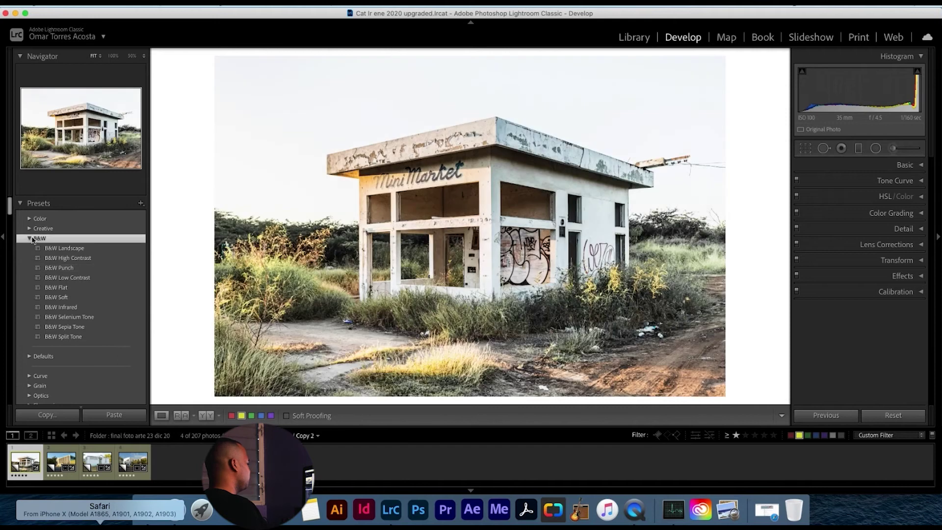
left_click(29, 240)
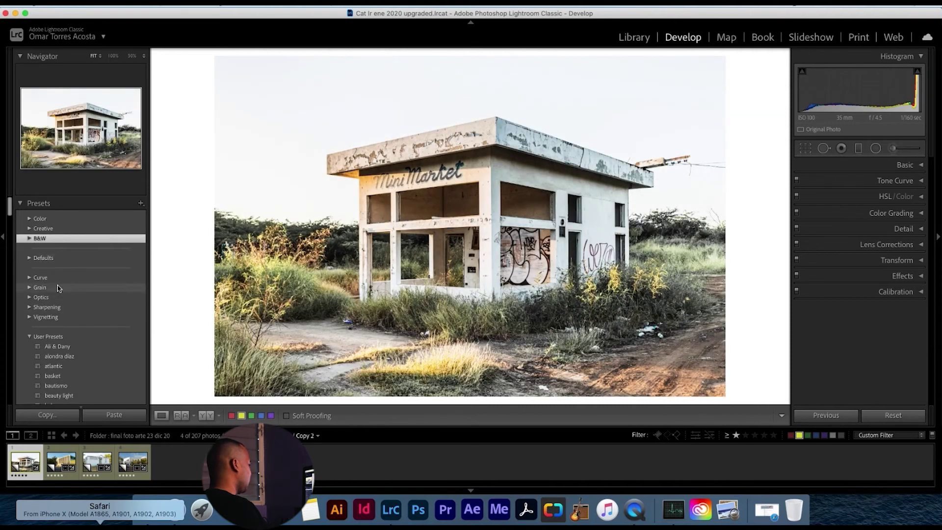
scroll(58, 290, "down", 3)
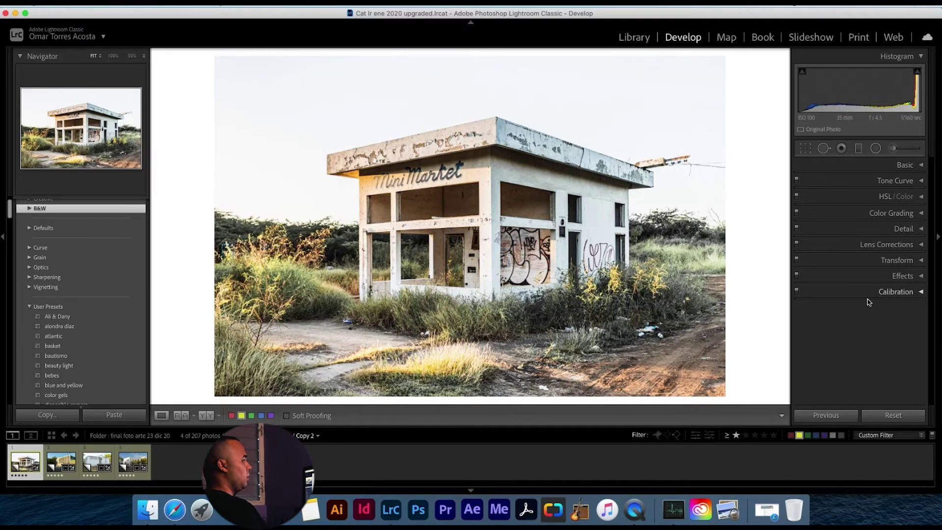
Step: Browse the User Presets list, then bring up the menu to create, import or manage presets
scroll(121, 313, "down", 3)
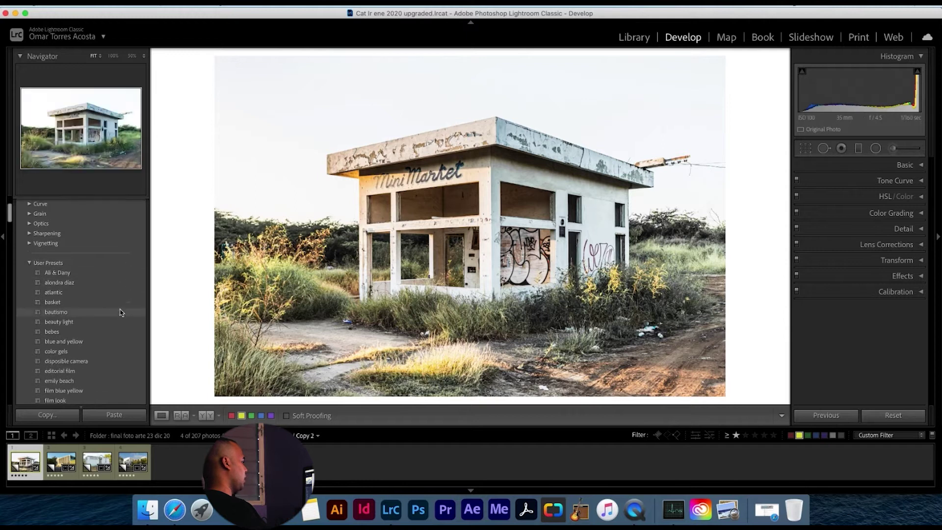
scroll(120, 312, "down", 3)
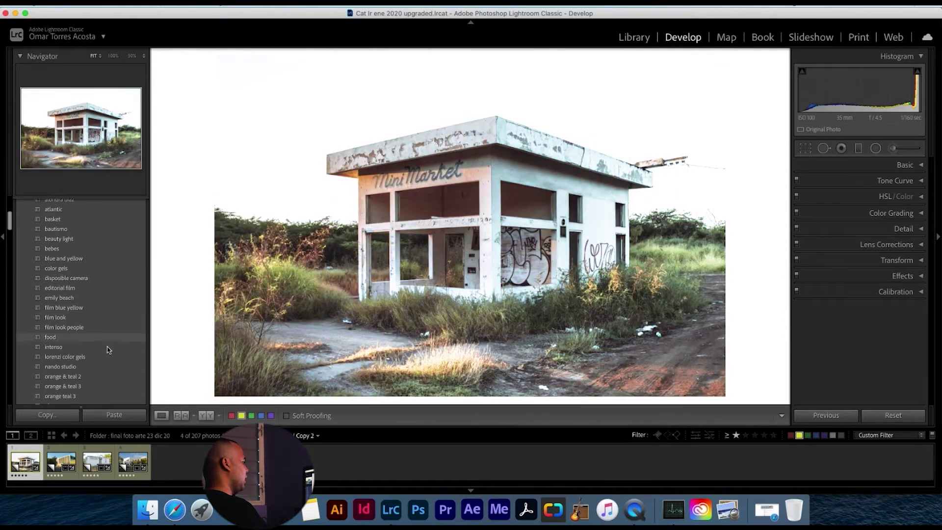
scroll(106, 373, "down", 3)
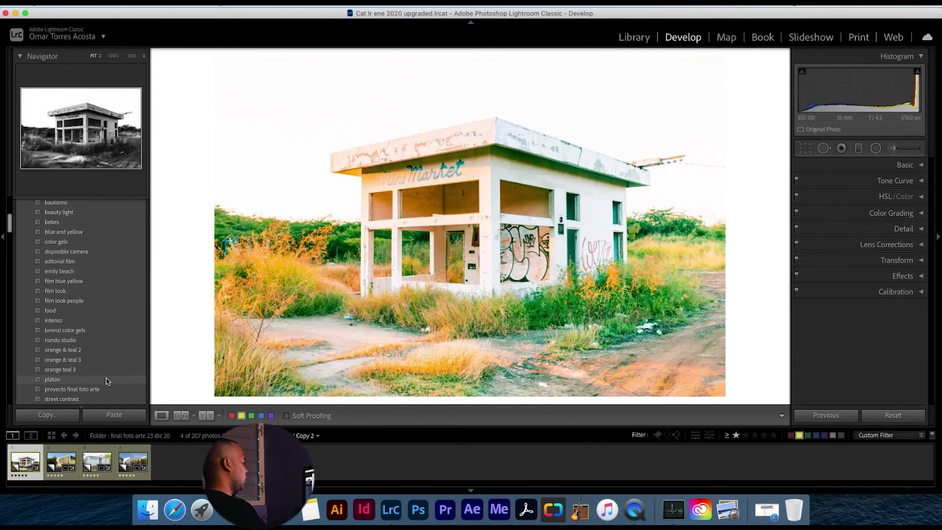
scroll(107, 382, "down", 2)
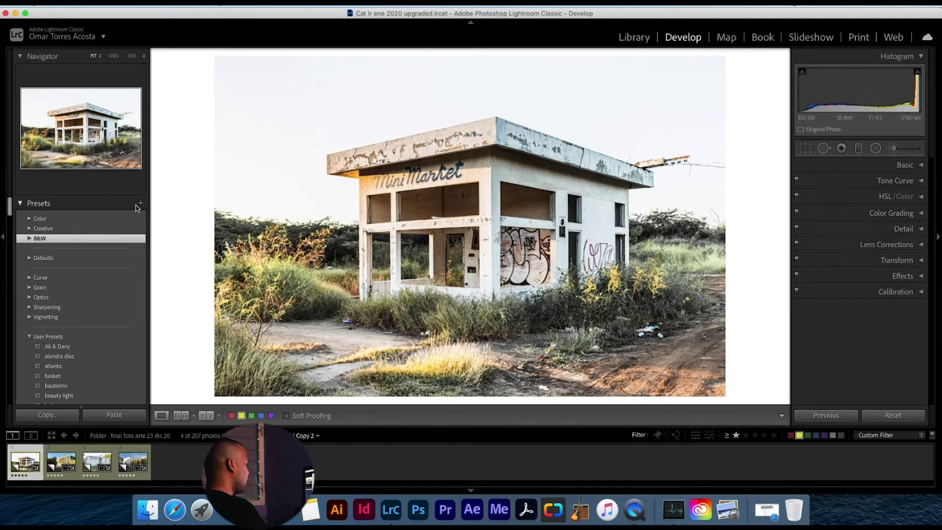
left_click(140, 204)
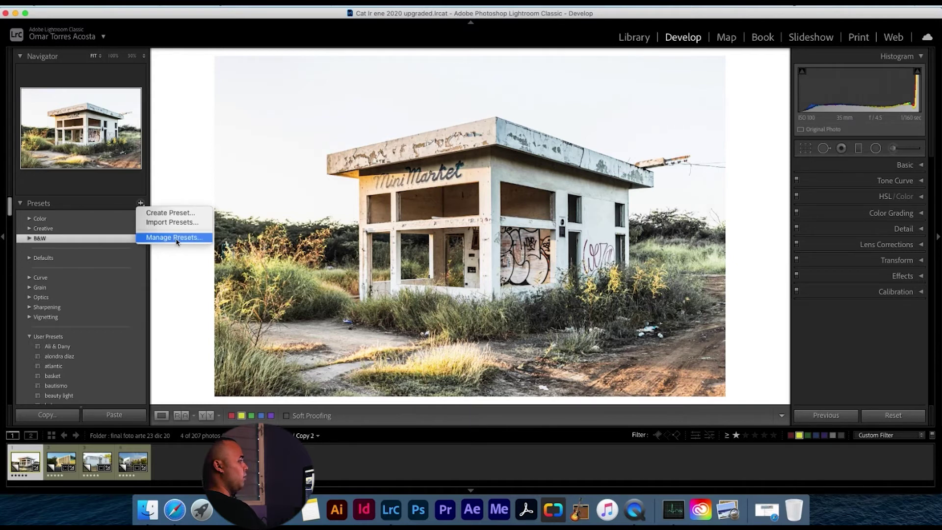
Step: Save the current develop settings as a User Presets preset named 'Mini market salinas'
left_click(173, 214)
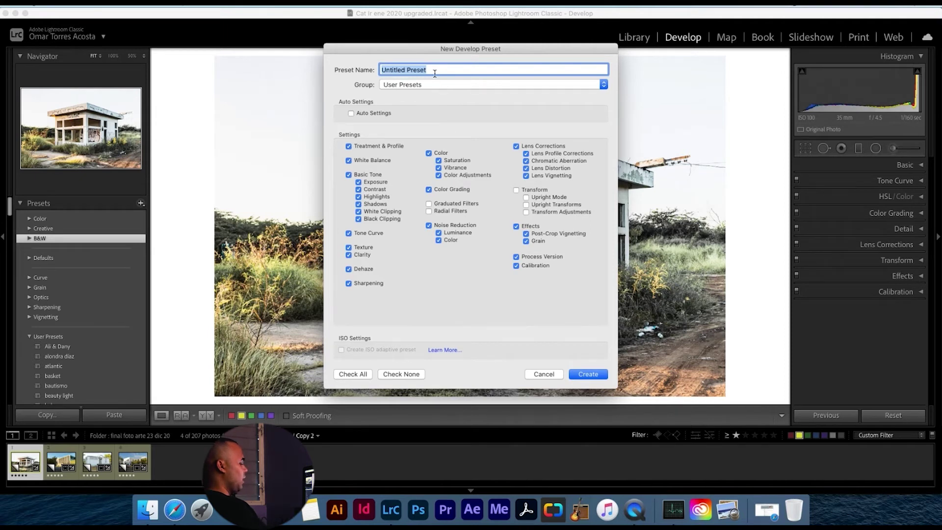
key("BackSpace")
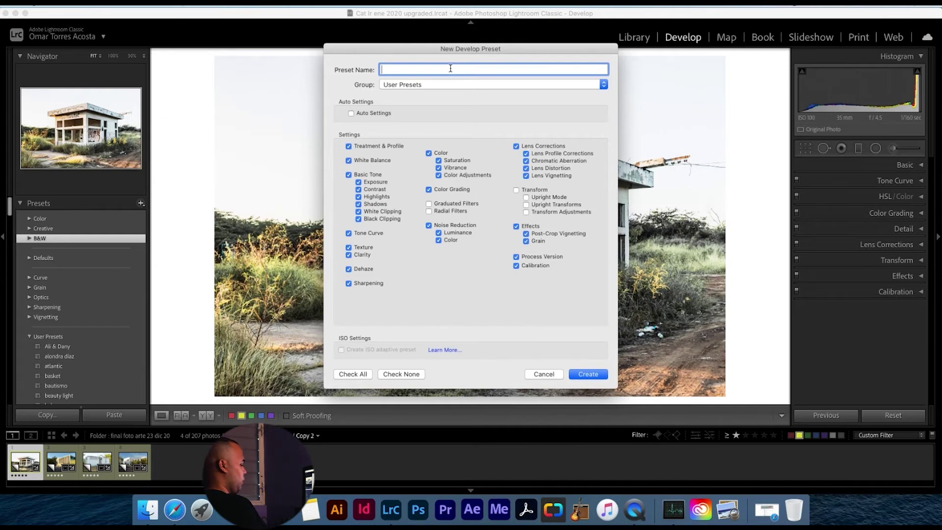
type("Mini market sa")
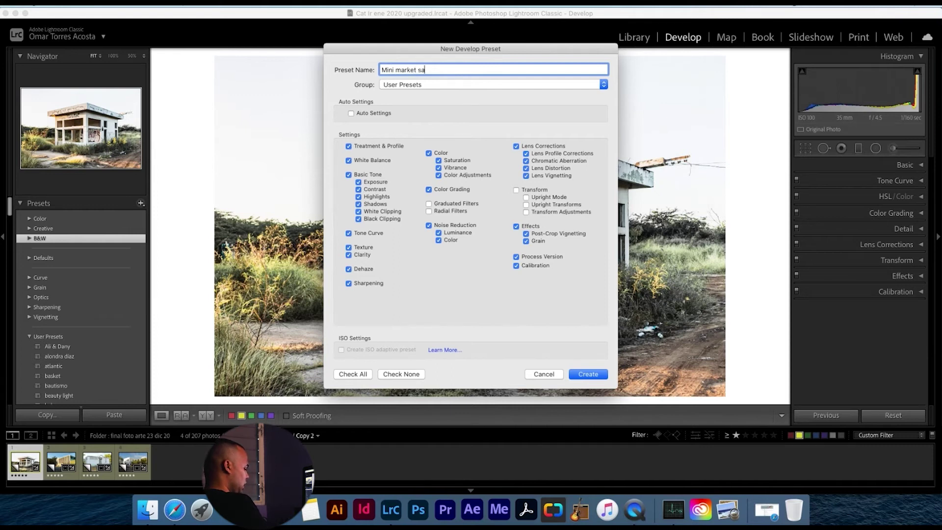
type("linas")
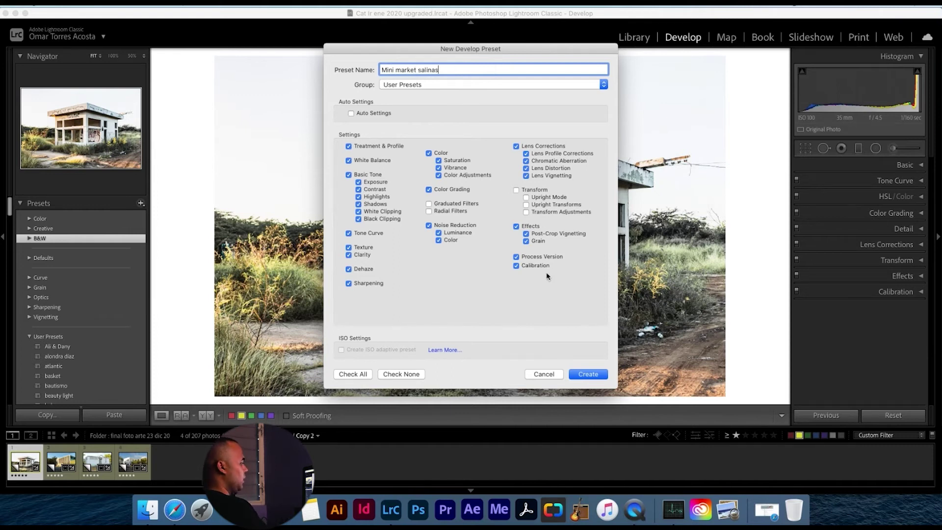
left_click(590, 375)
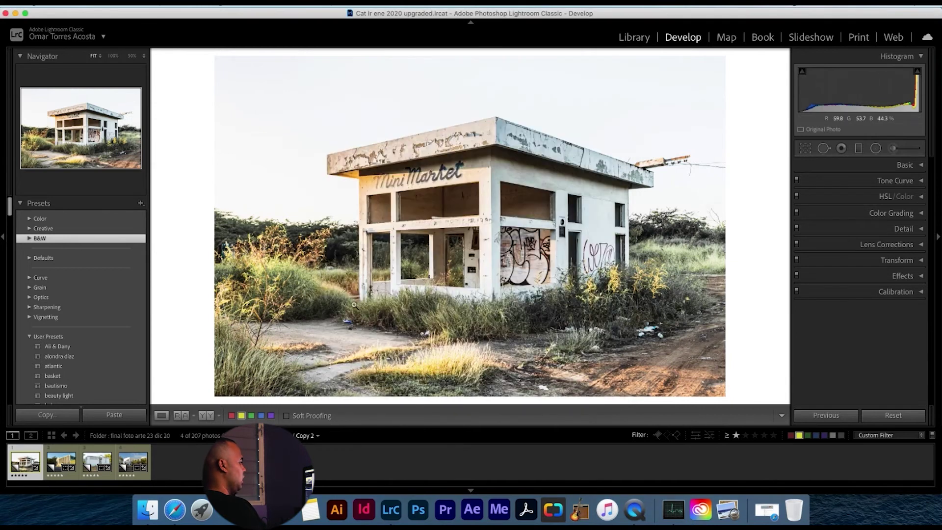
Step: Darken the photo by lowering Exposure, then apply 'Mini market salinas' to restore Exposure +0.50
scroll(110, 316, "down", 3)
scroll(110, 317, "down", 3)
scroll(110, 316, "down", 2)
scroll(109, 317, "down", 2)
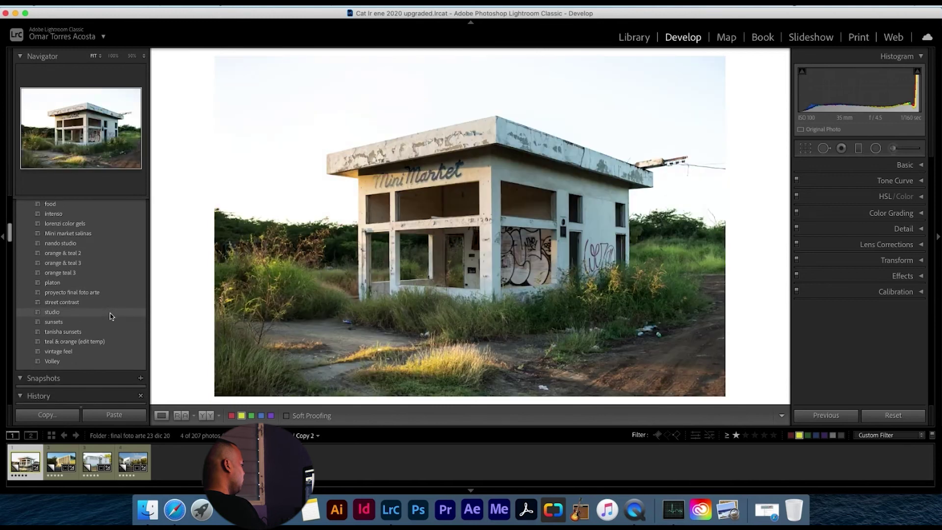
scroll(99, 304, "up", 3)
scroll(90, 293, "up", 1)
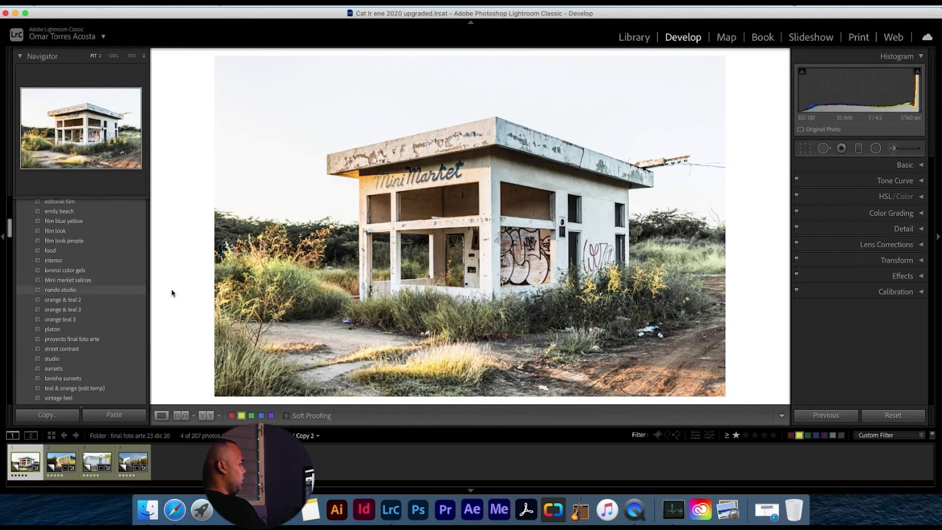
left_click(921, 165)
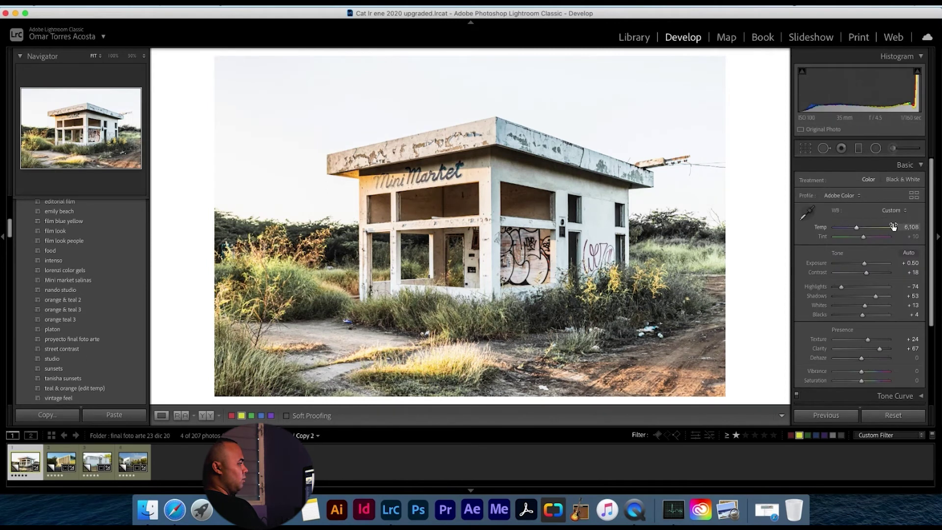
mouse_move(865, 264)
left_mouse_down()
mouse_move(827, 268)
mouse_move(842, 263)
left_mouse_up()
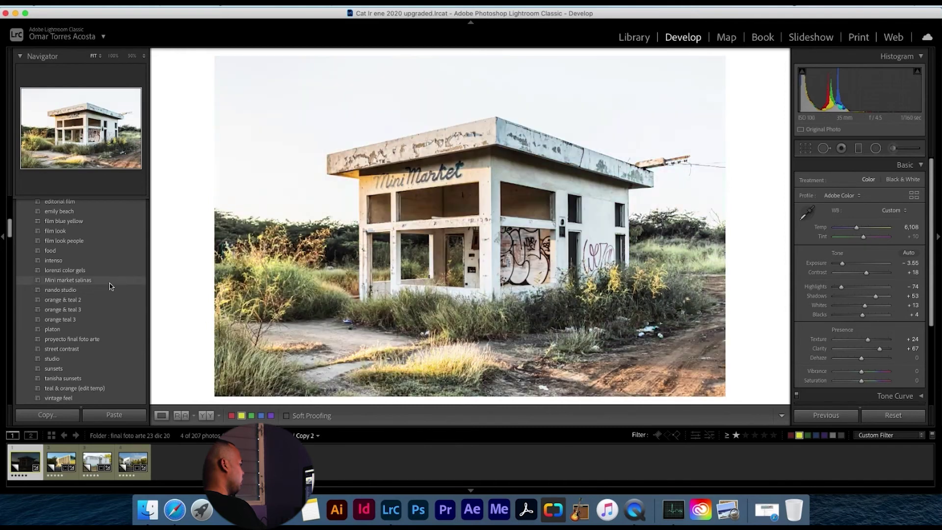
left_click(110, 283)
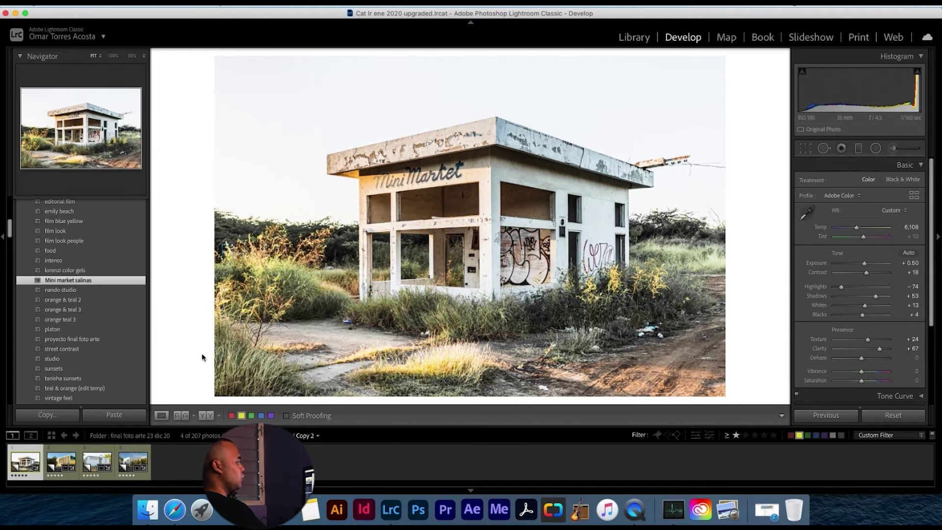
left_click(126, 282)
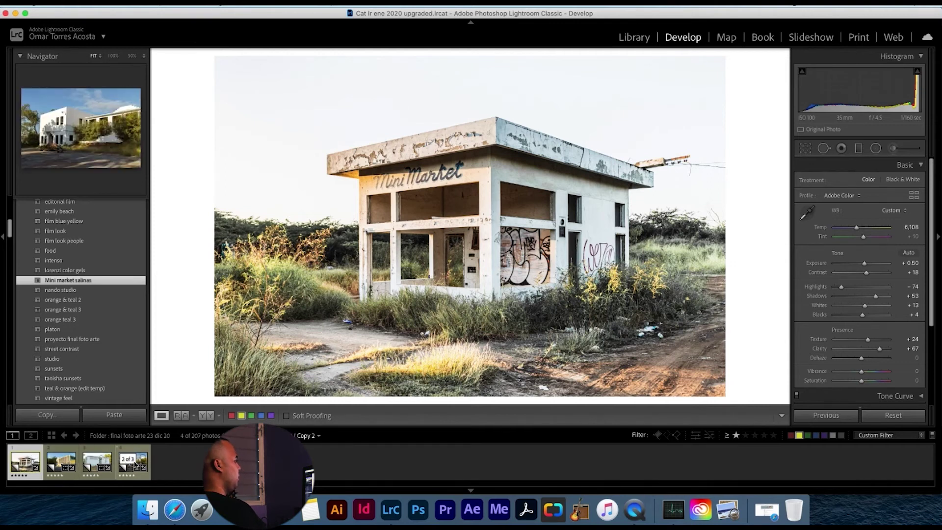
left_click(60, 469)
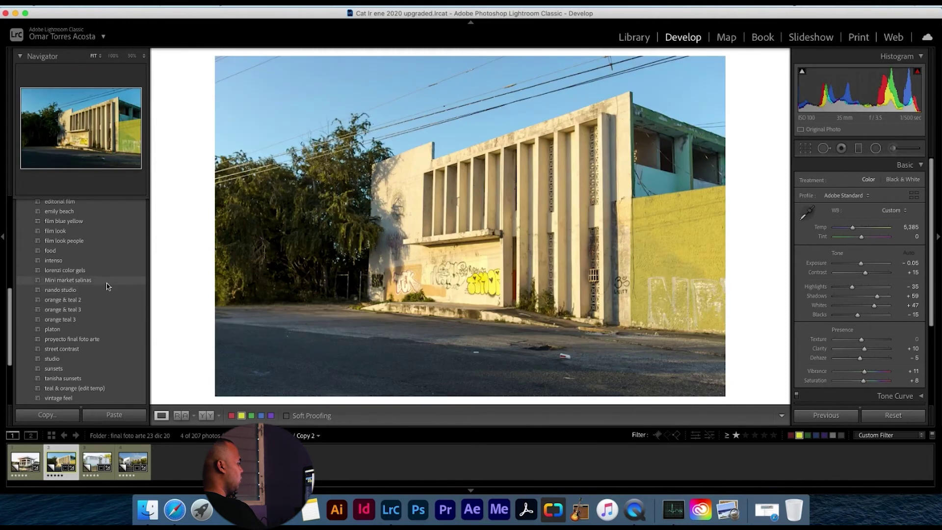
left_click(107, 283)
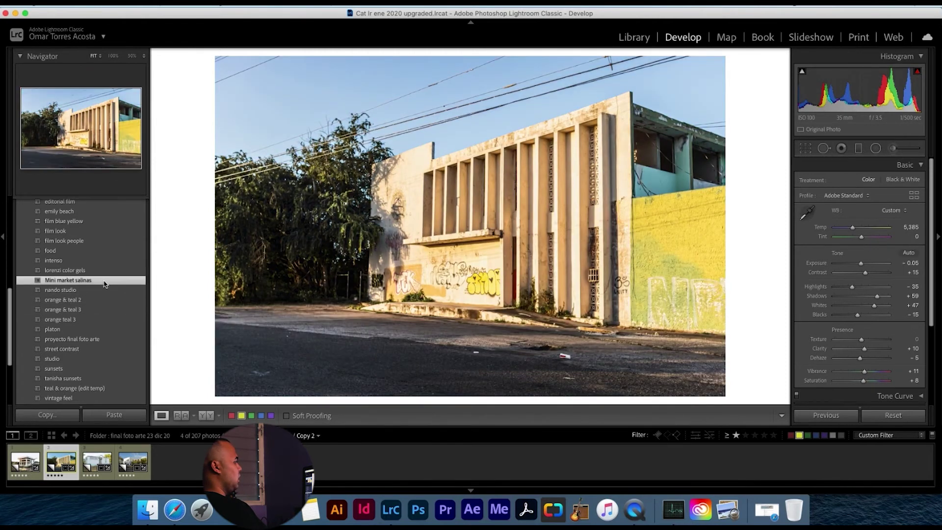
key("ctrl+z")
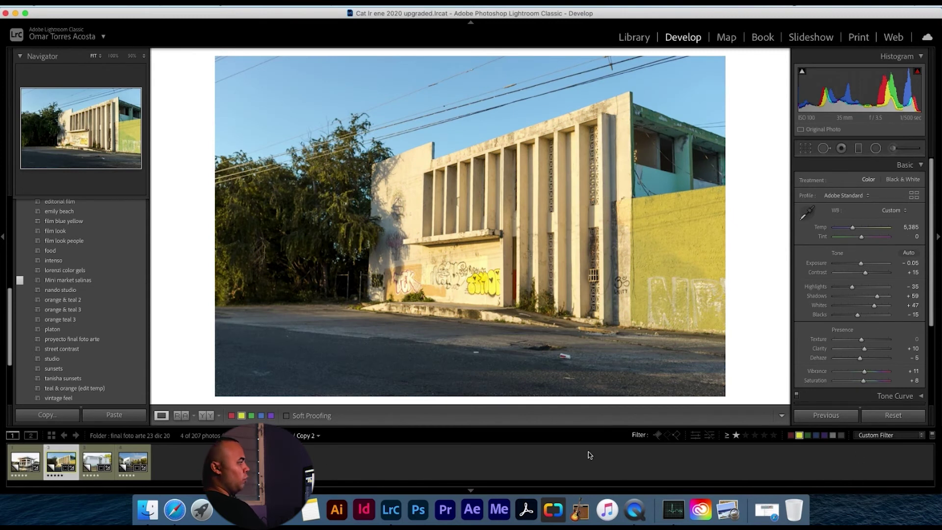
left_click(31, 462)
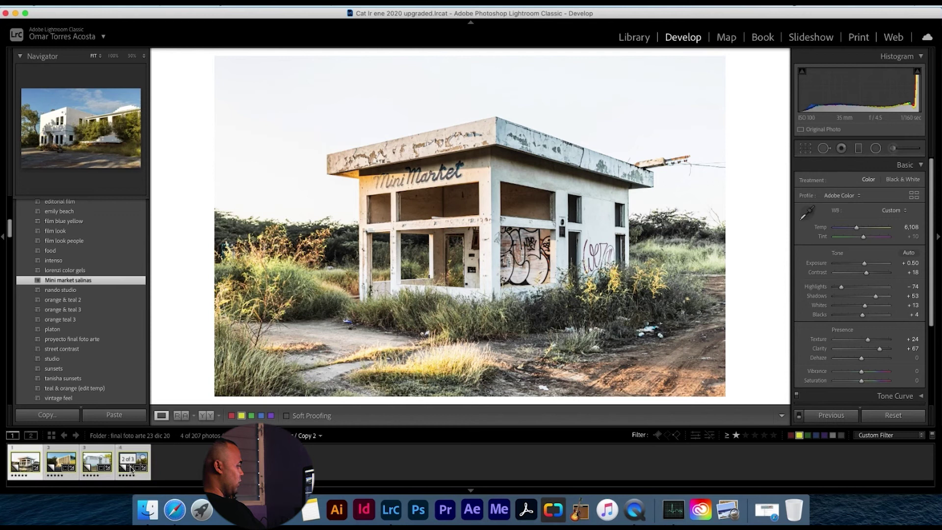
Step: Sync the Mini Market photo's settings, all boxes checked, to the other three filmstrip photos
key("ctrl+a")
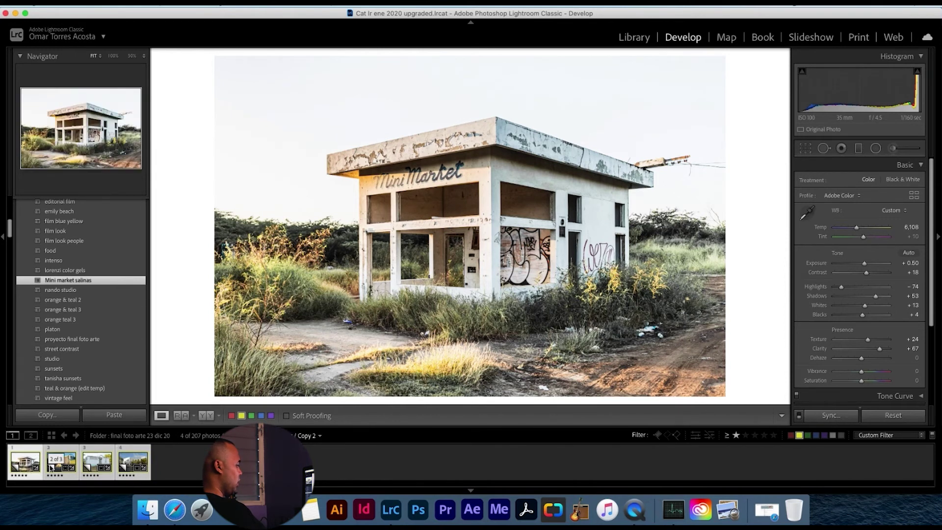
left_click(17, 462)
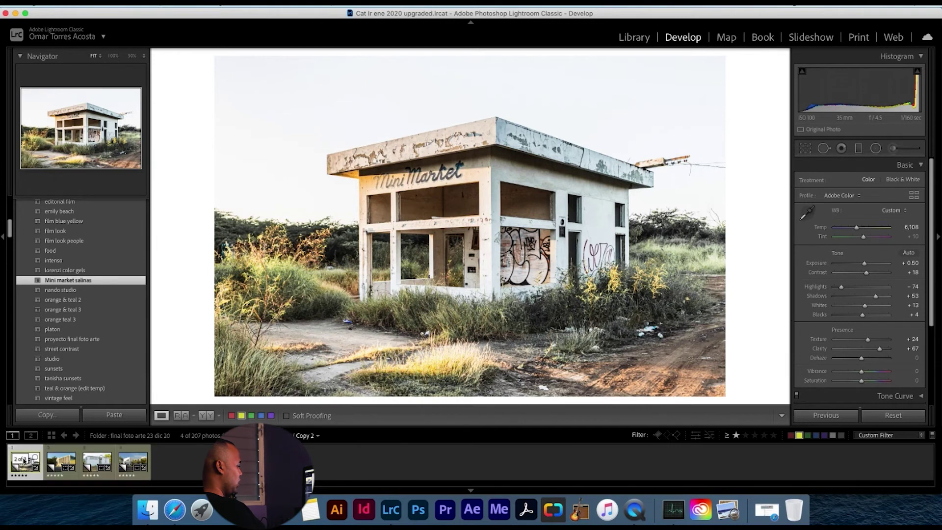
left_click(131, 470, "shift")
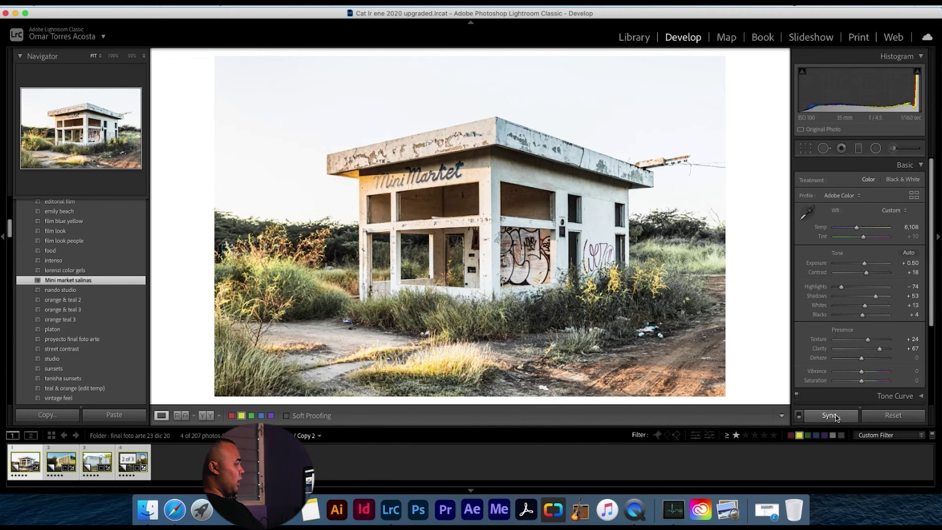
left_click(830, 416)
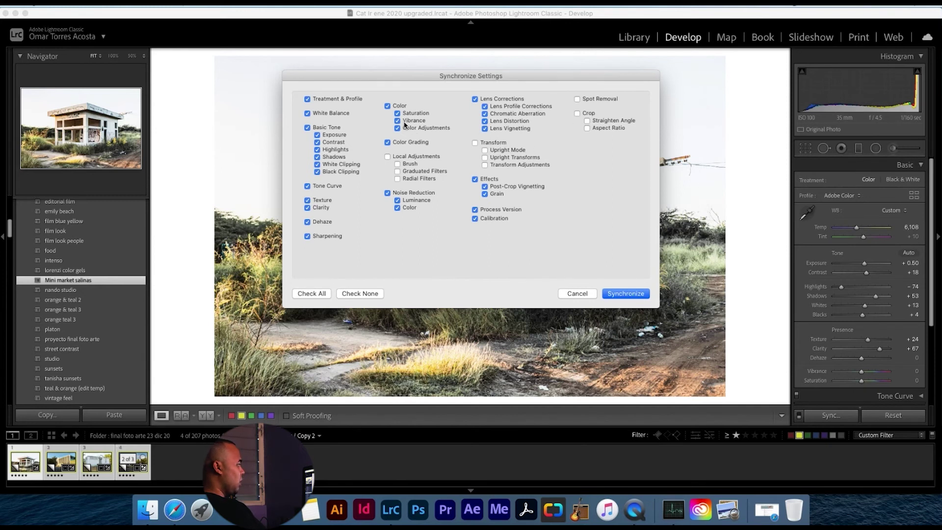
left_click(625, 294)
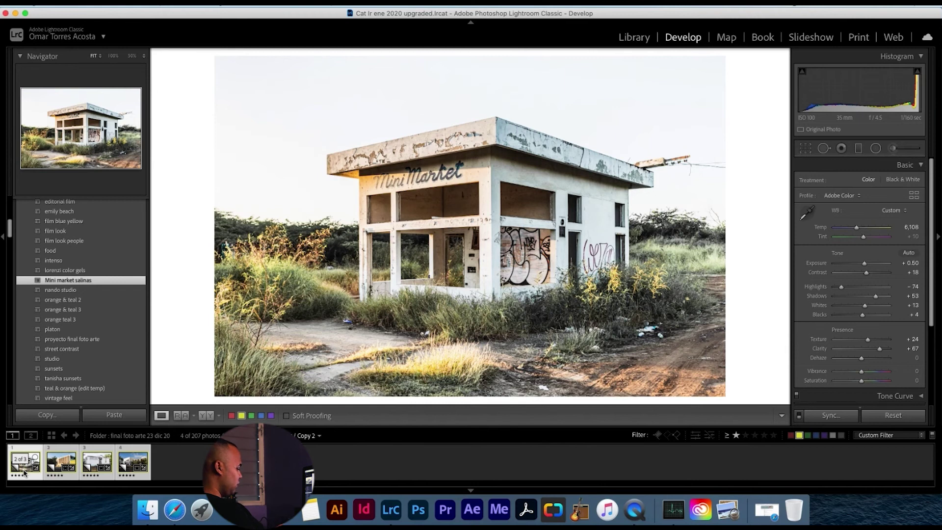
Step: Step through the synced filmstrip photos, toggling the Before view to compare against the edit
left_click(23, 472)
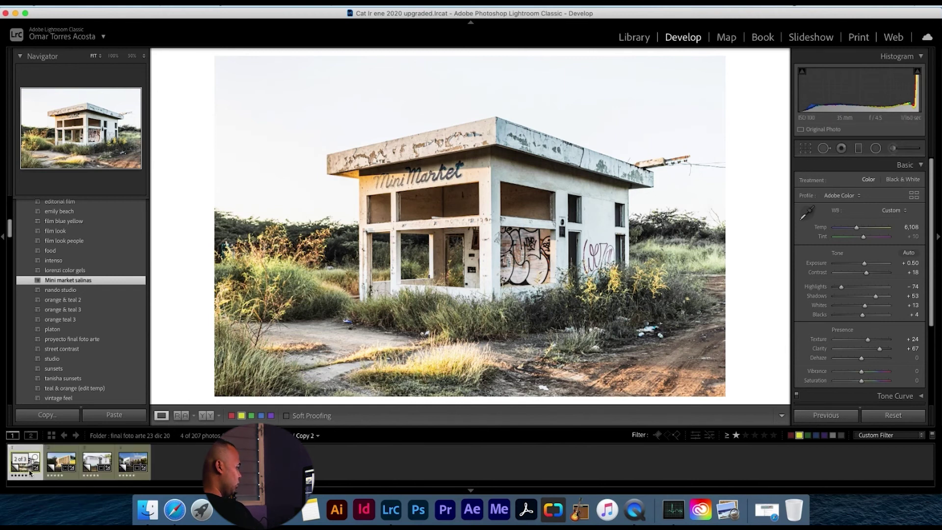
left_click(53, 471)
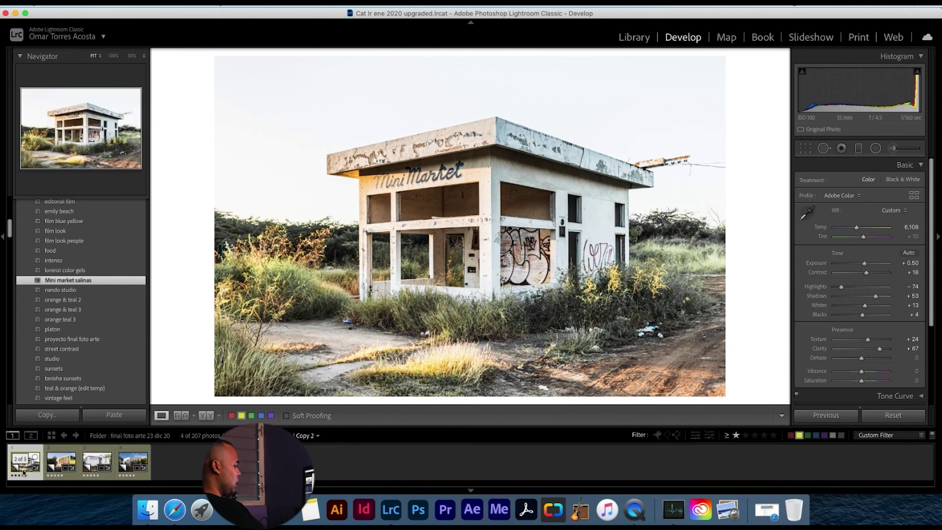
key("Right")
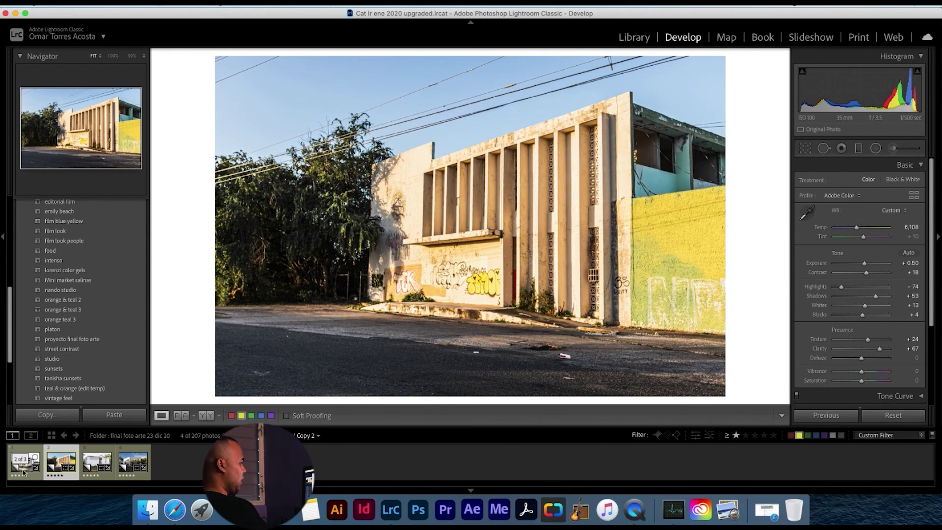
key("Right")
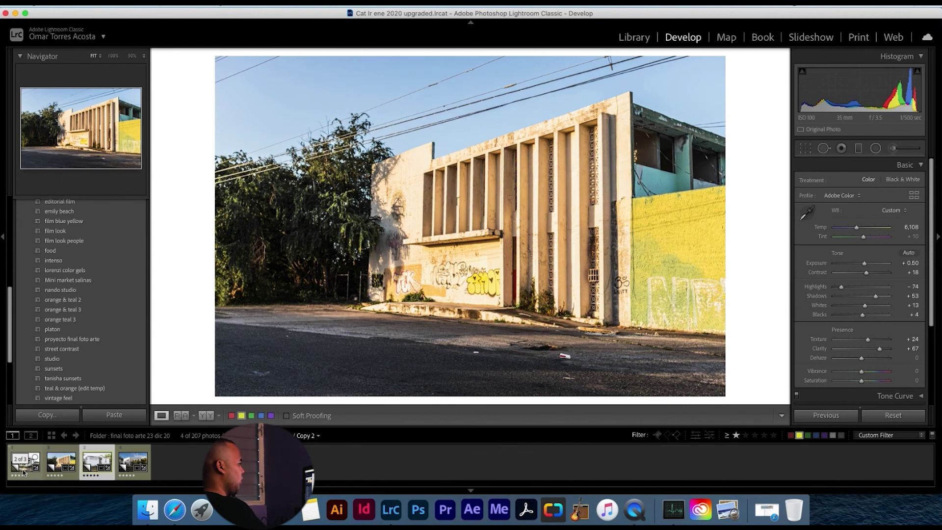
key("Right")
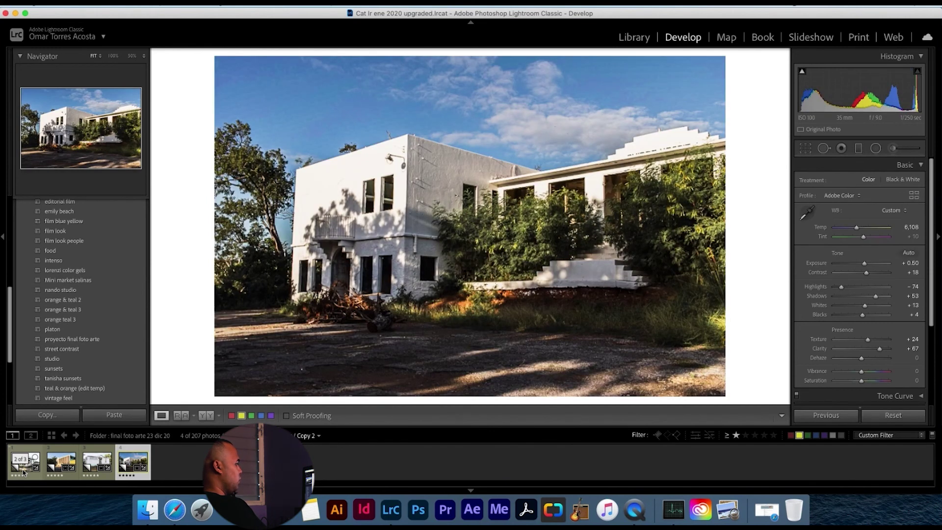
key("backslash")
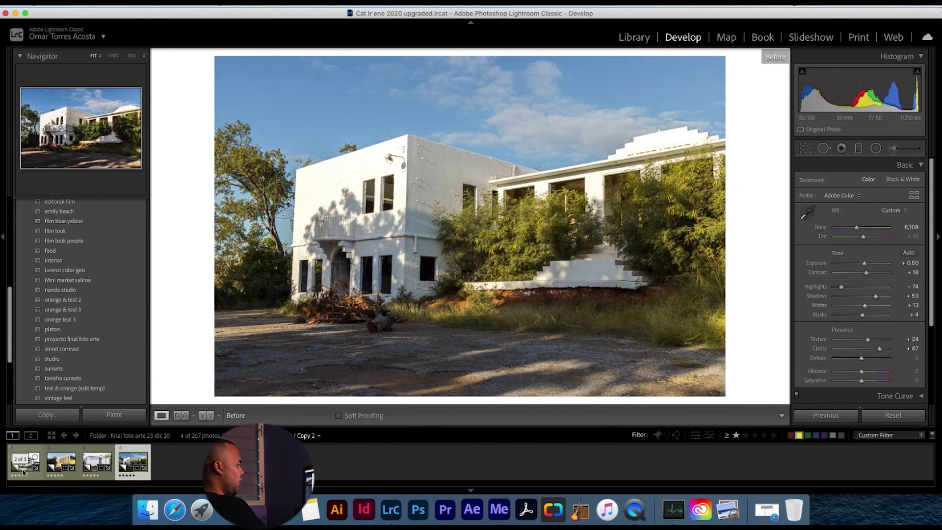
key("backslash")
key("Left")
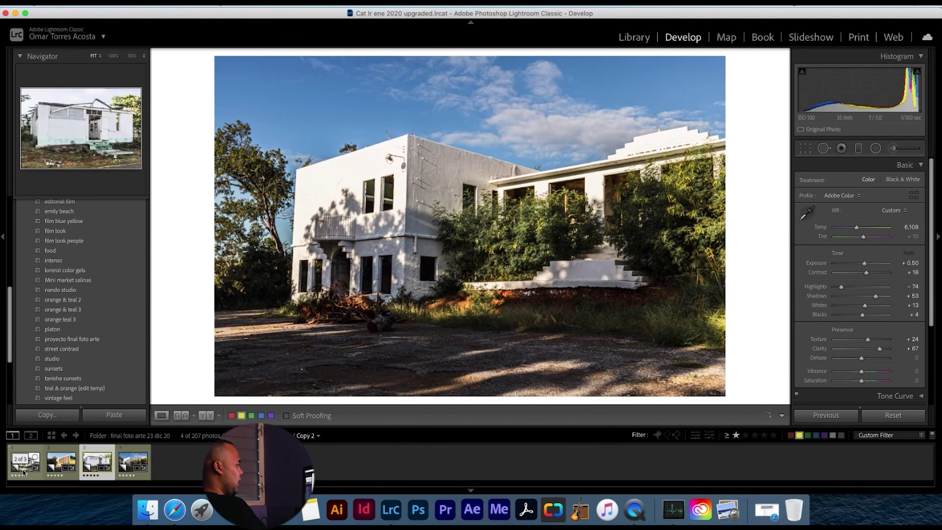